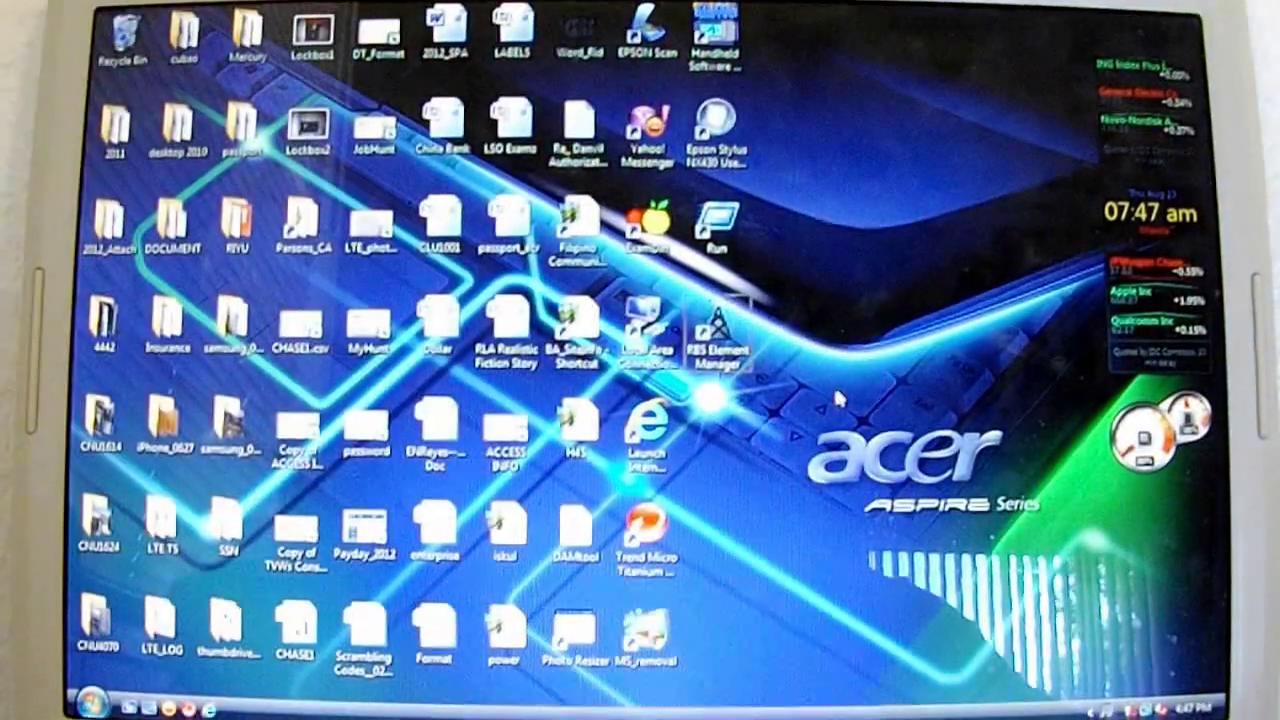
Step: Browse from the Start menu's Computer entry to C:\GREEN USHER\Root\Odin
key("super")
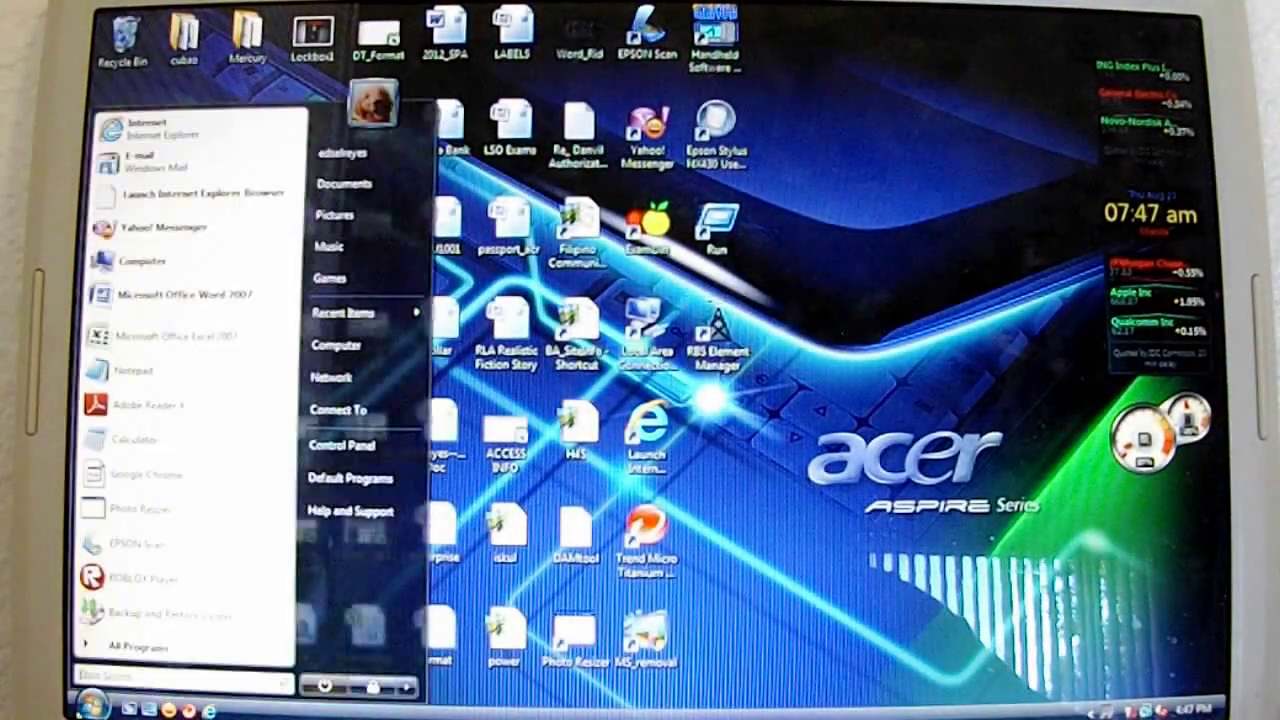
left_click(383, 347)
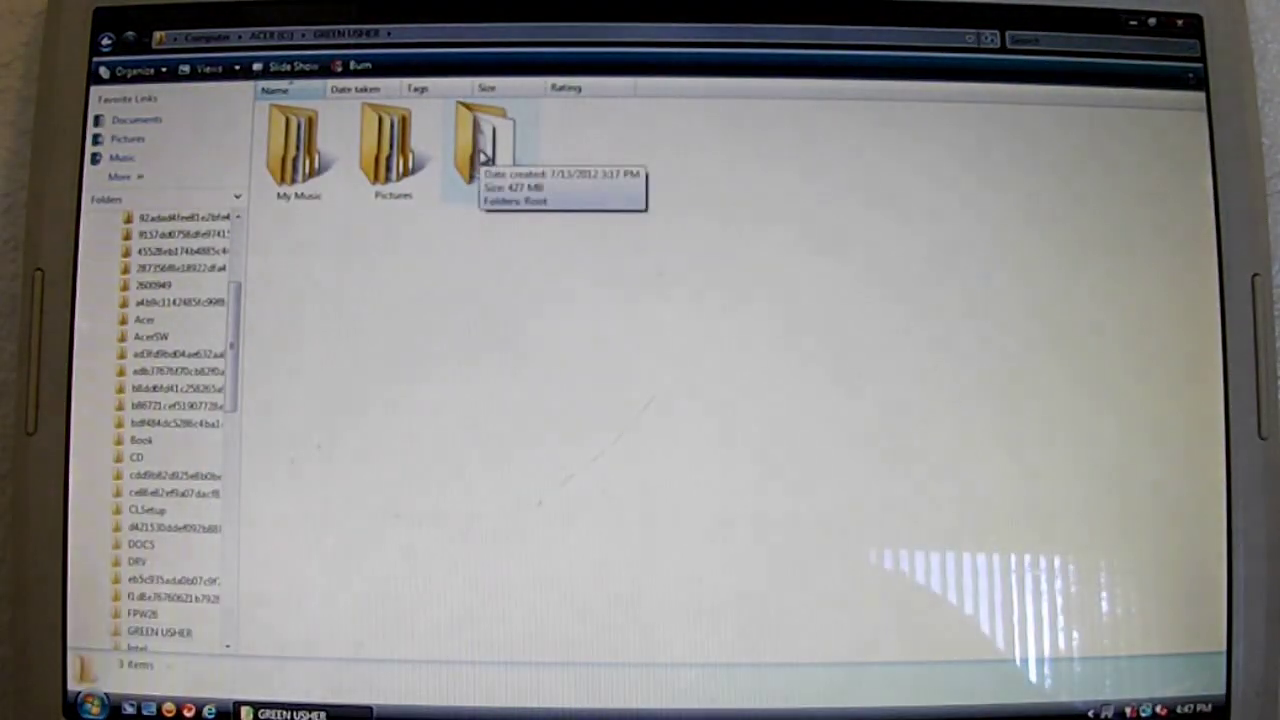
double_click(483, 150)
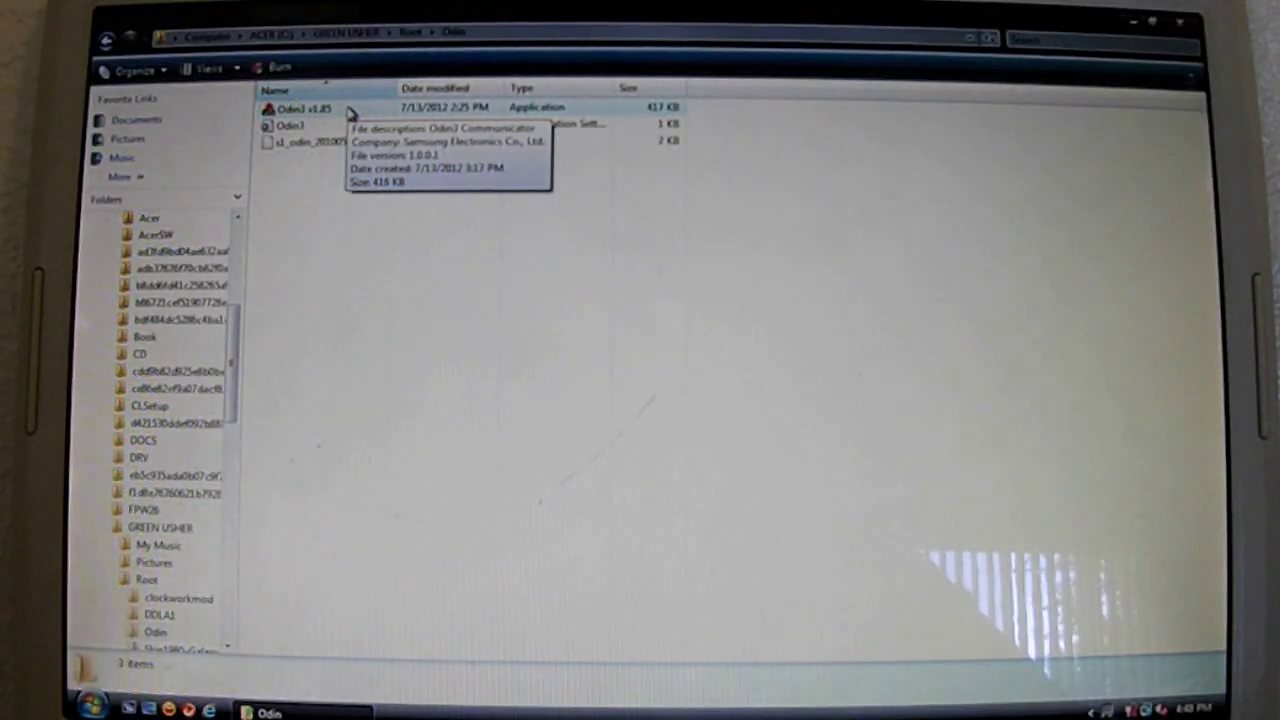
Step: Launch Odin3 v1.85.exe and allow it administrator access in User Account Control
double_click(350, 110)
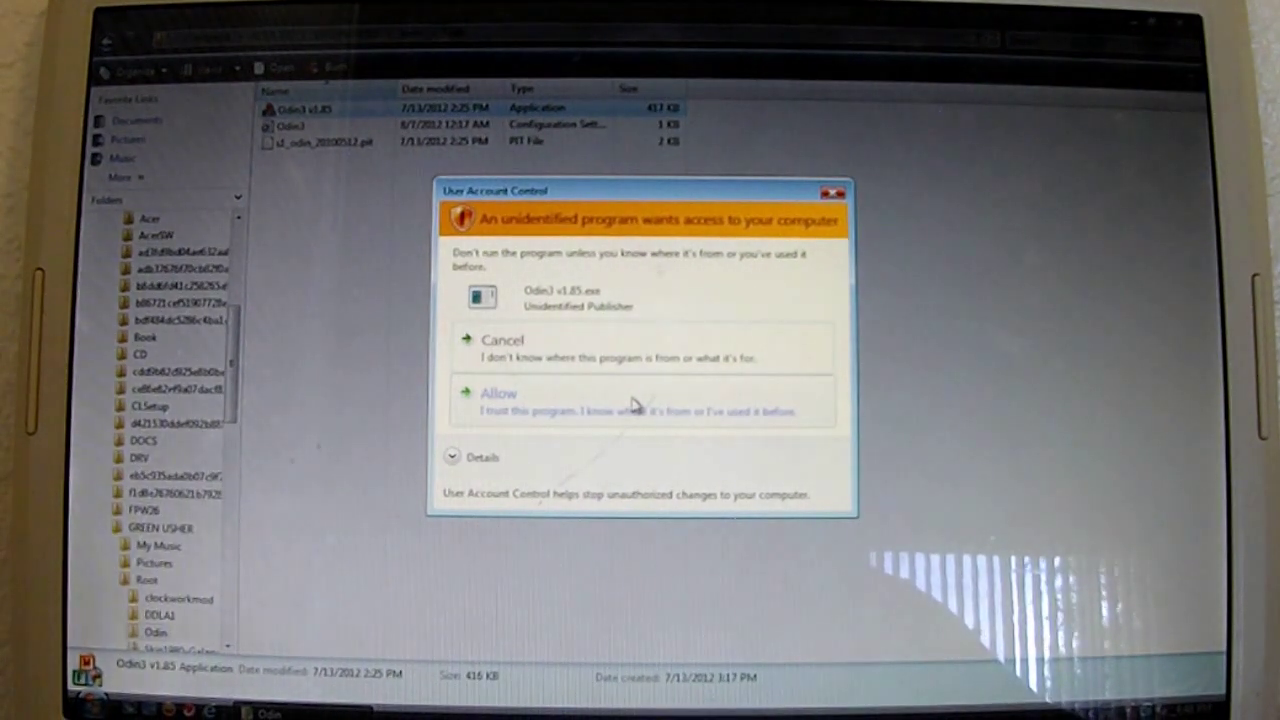
left_click(634, 404)
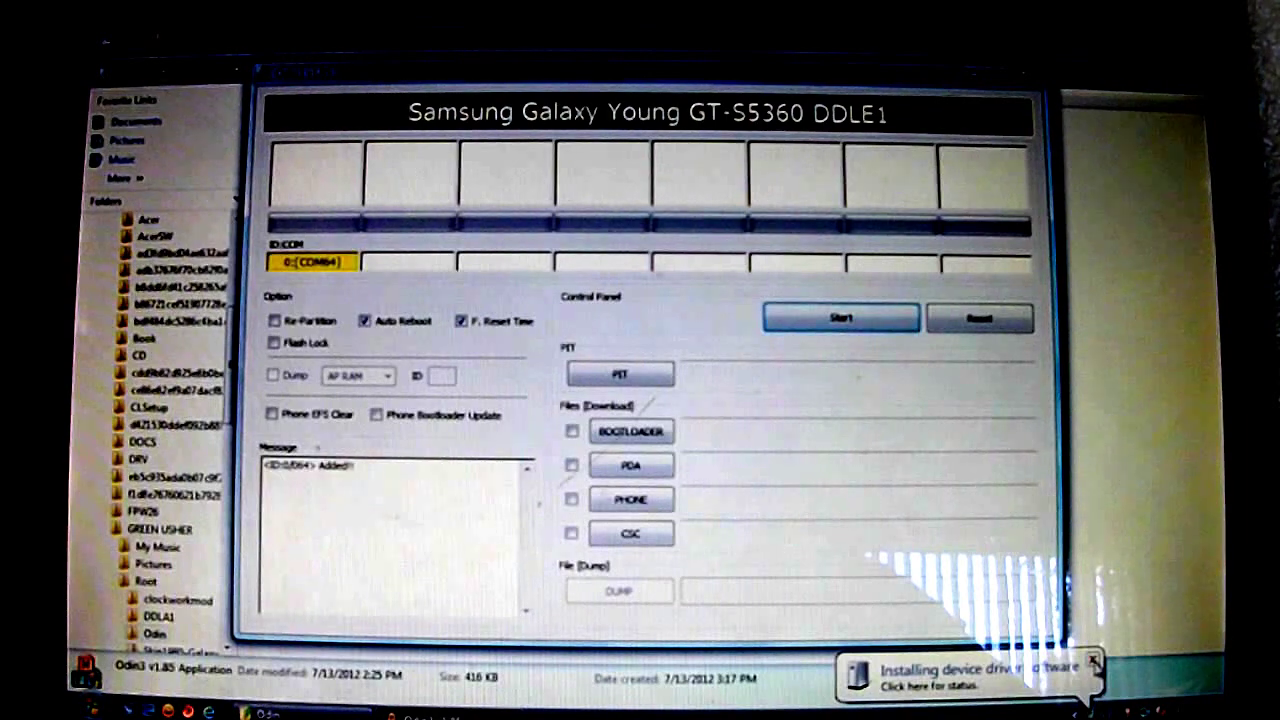
Step: Dismiss the Windows device driver installation notice
left_click(1094, 661)
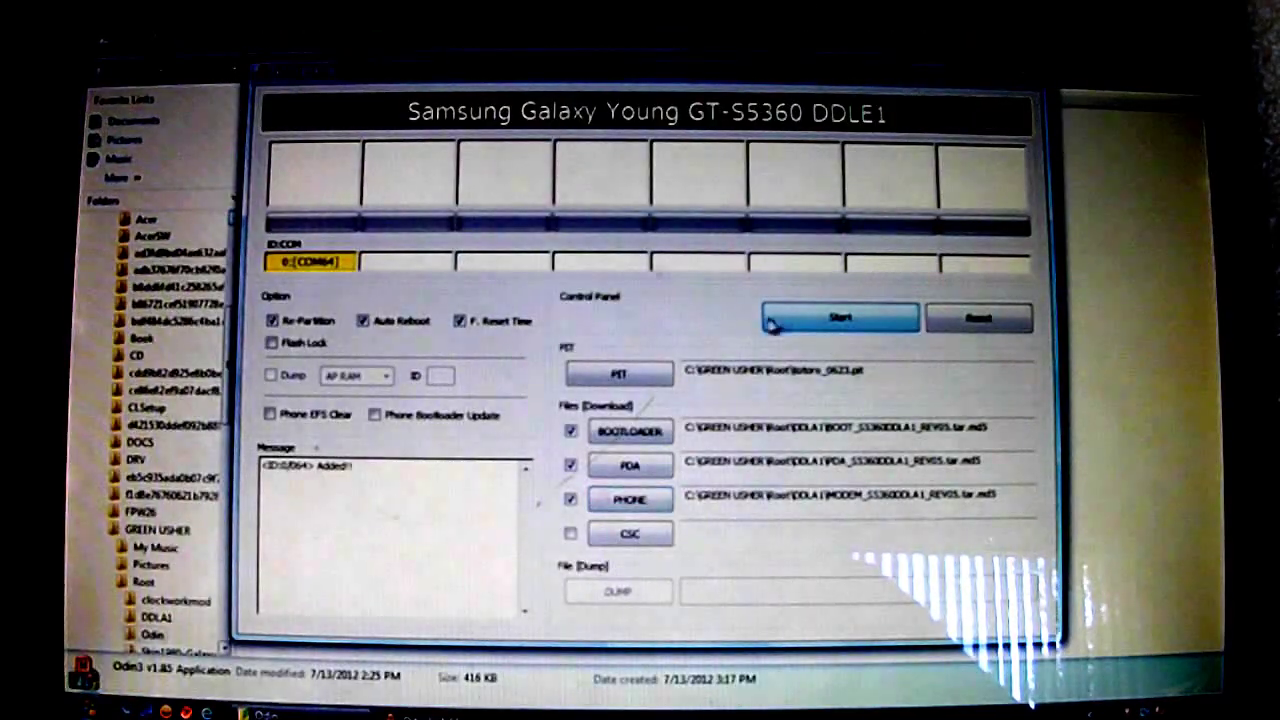
Step: Load the GT-S5360 MULTI-CSC file from DDLA1 into the CSC slot
left_click(636, 540)
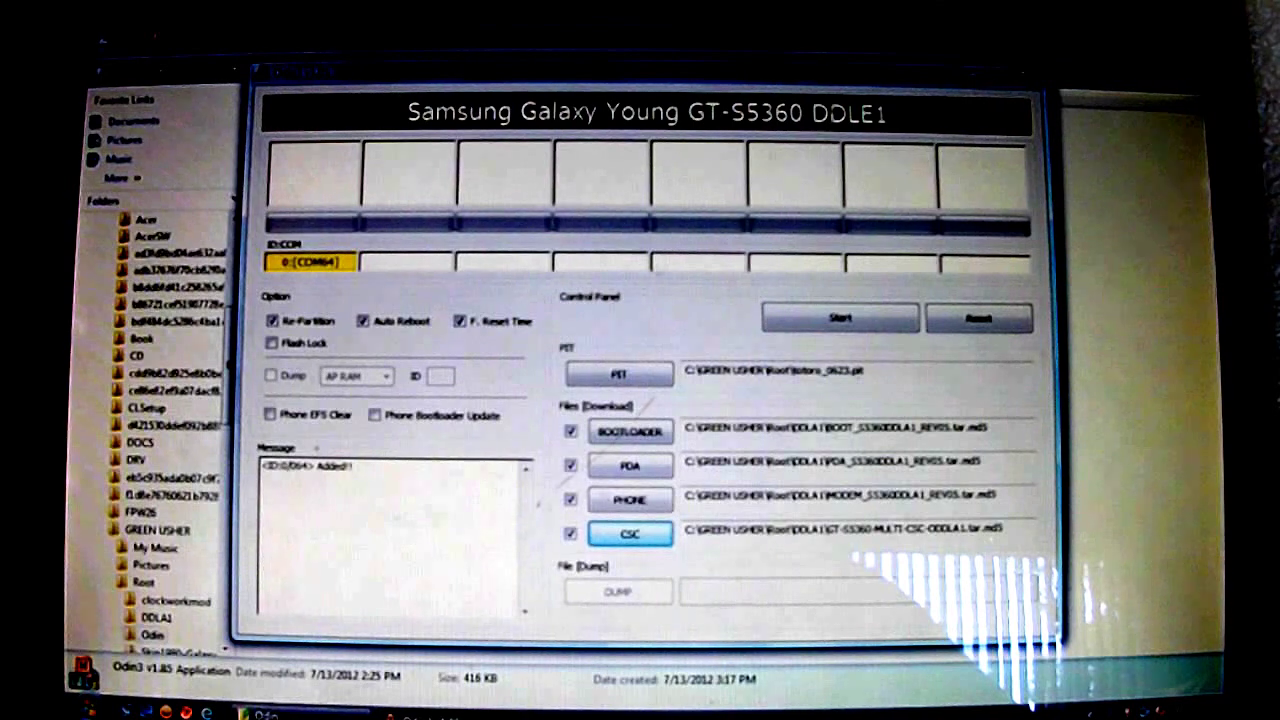
key("Tab")
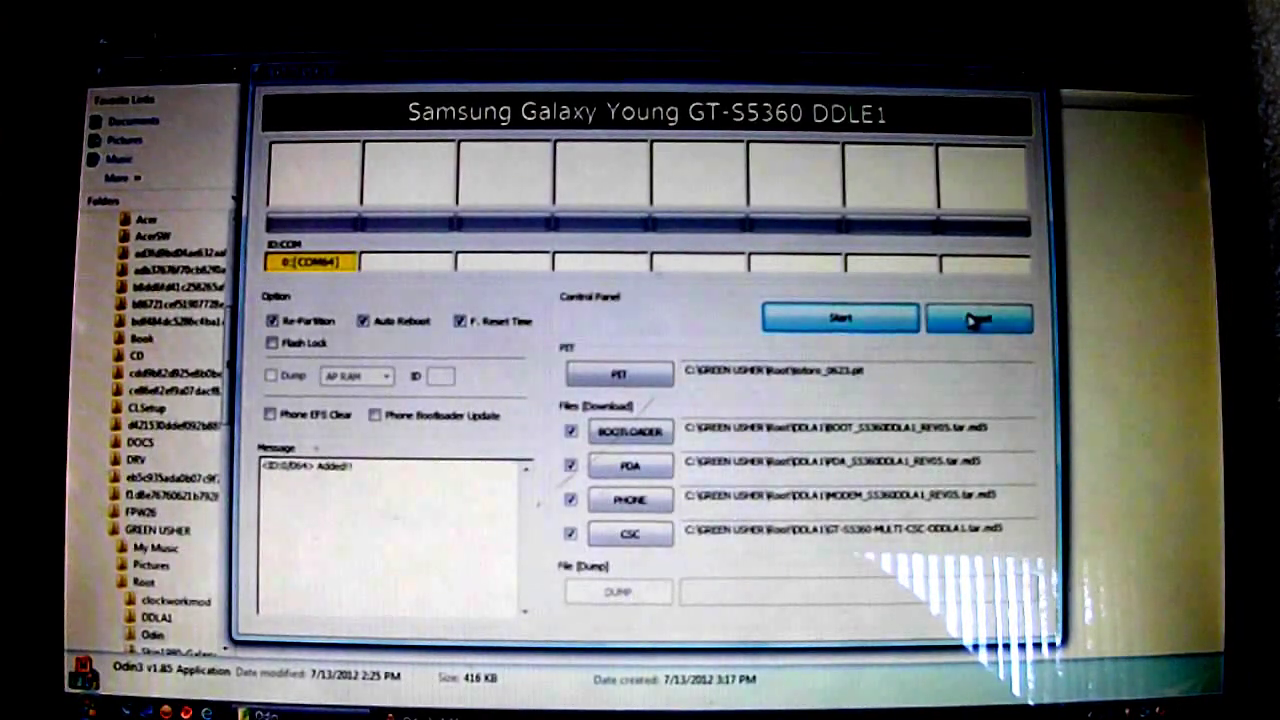
Step: Reset Odin3, emptying the PIT and all four firmware slots and turning off Re-Partition
left_click(970, 322)
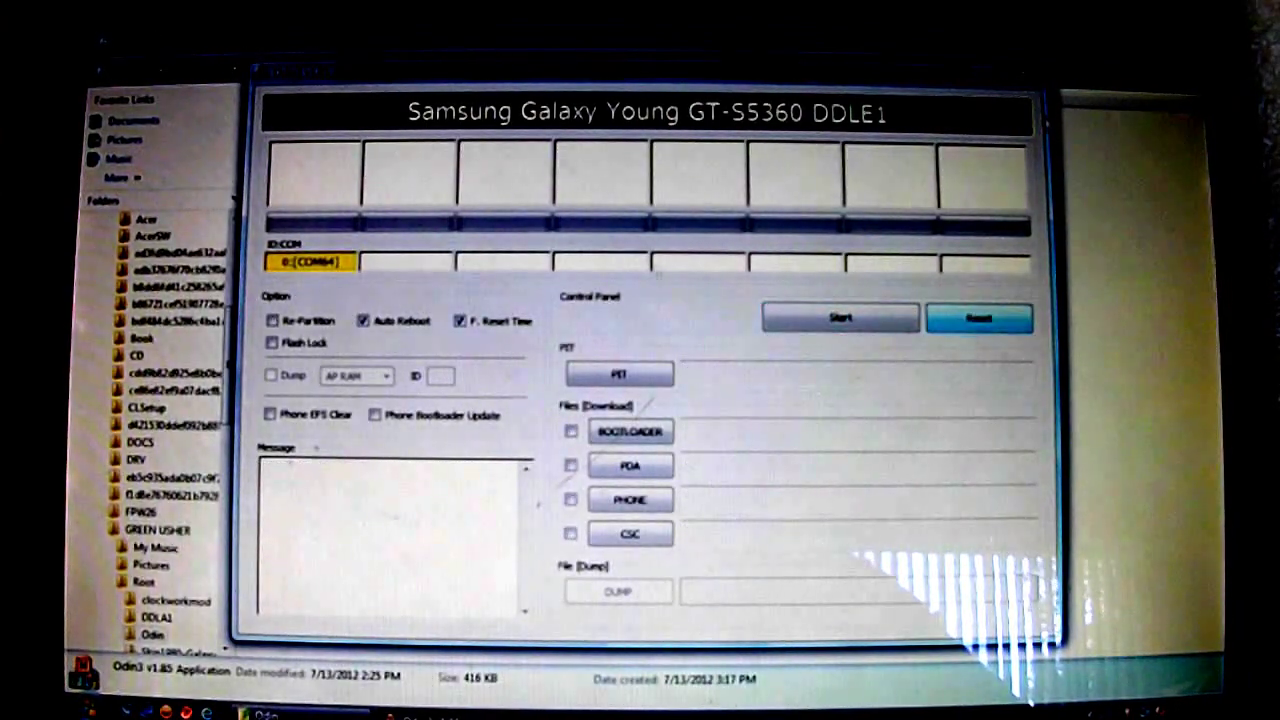